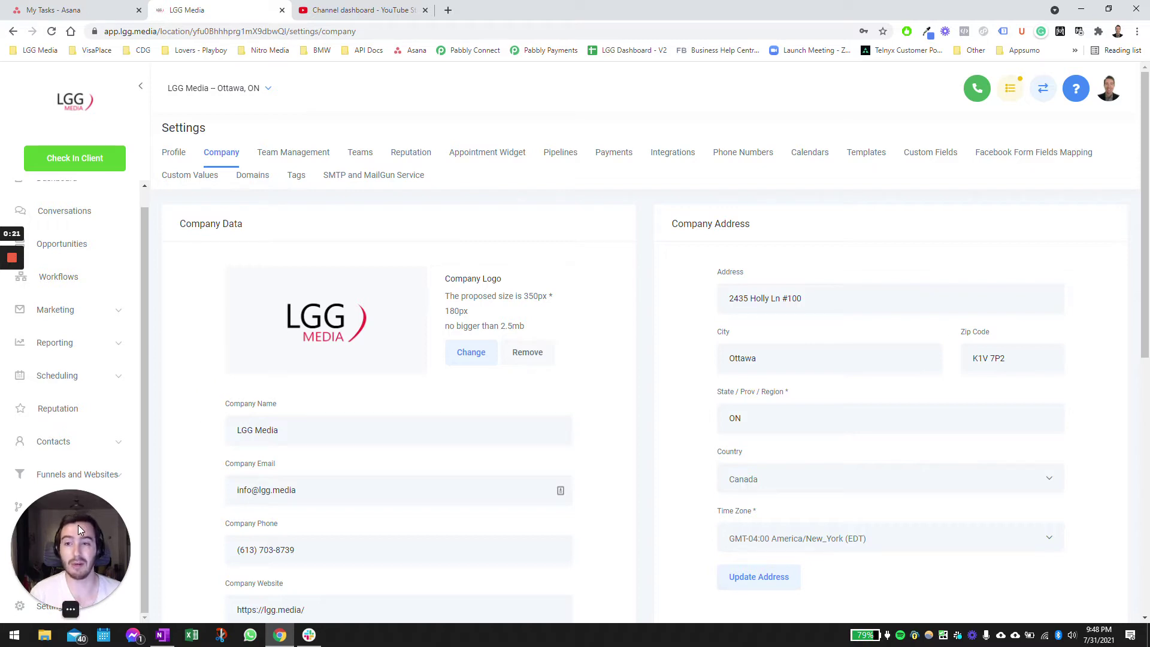
# - Bring the Pipelines settings into view, listing General Sales, Real Estate Sales and New Clients
pyautogui.moveTo(79, 525); pyautogui.dragTo(161, 532)
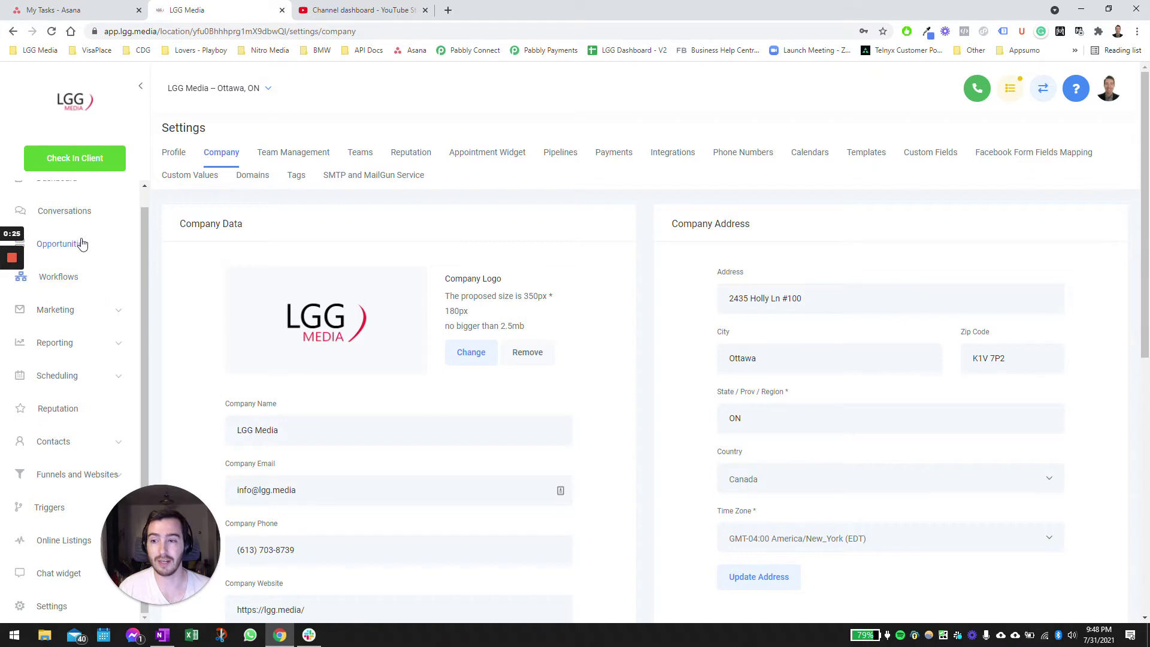
pyautogui.scroll(-3, 57, 540)
pyautogui.scroll(2, 282, 317)
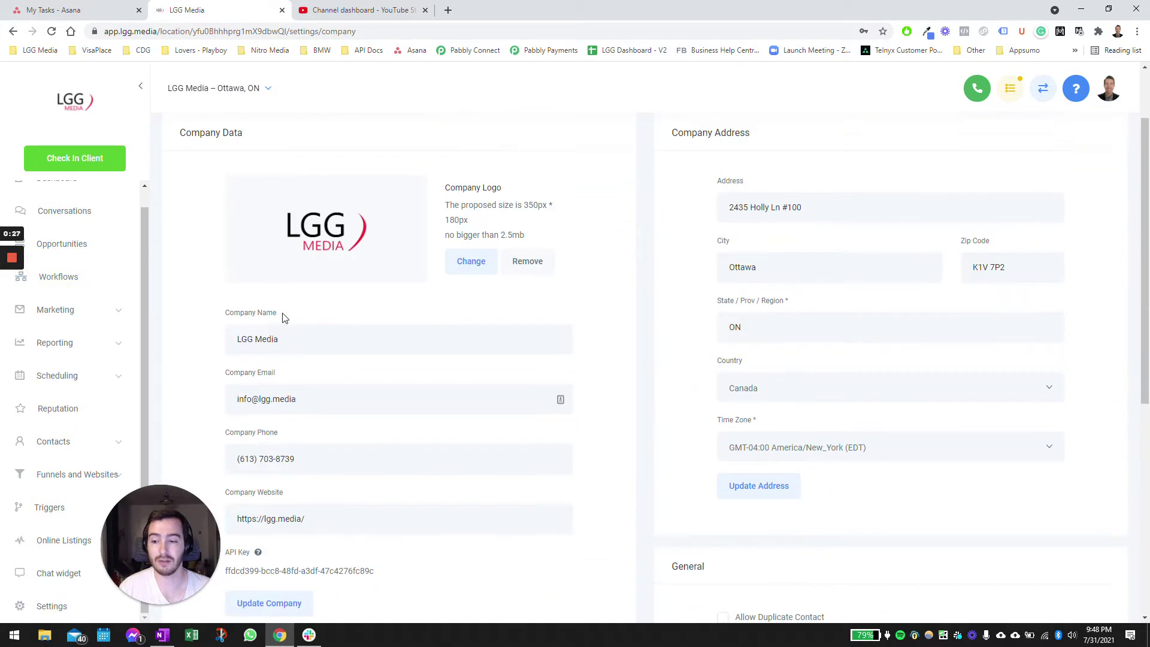
pyautogui.scroll(1, 282, 316)
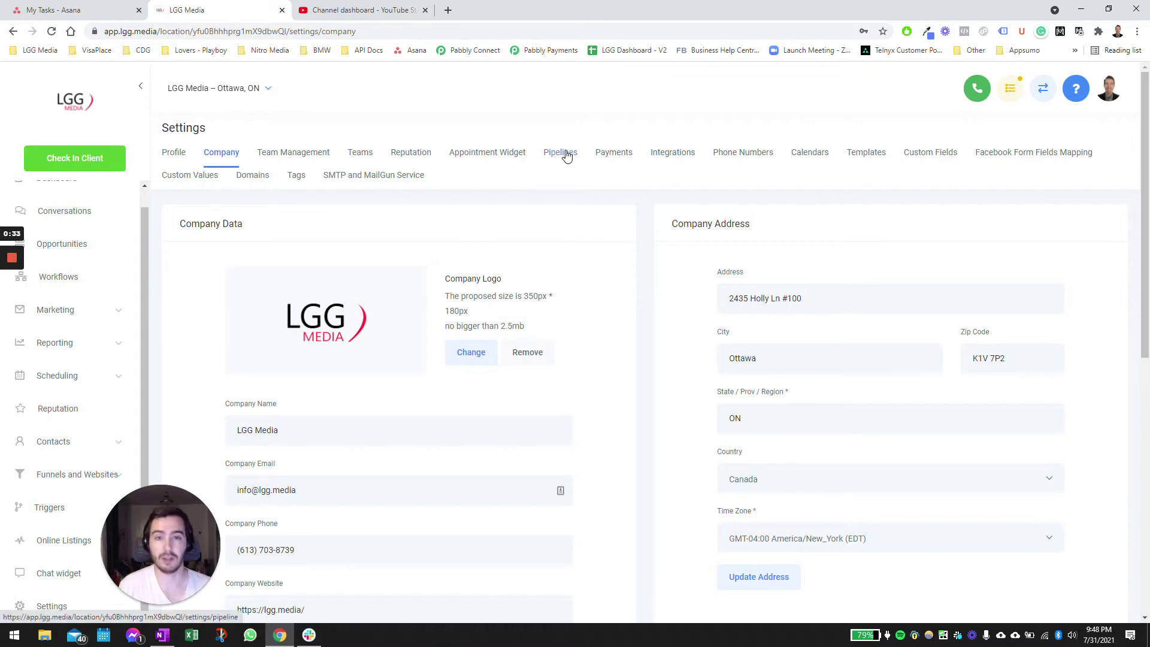
# - Start a new pipeline named 'Demo Pipeline' and add empty stage slots
pyautogui.click(561, 152)
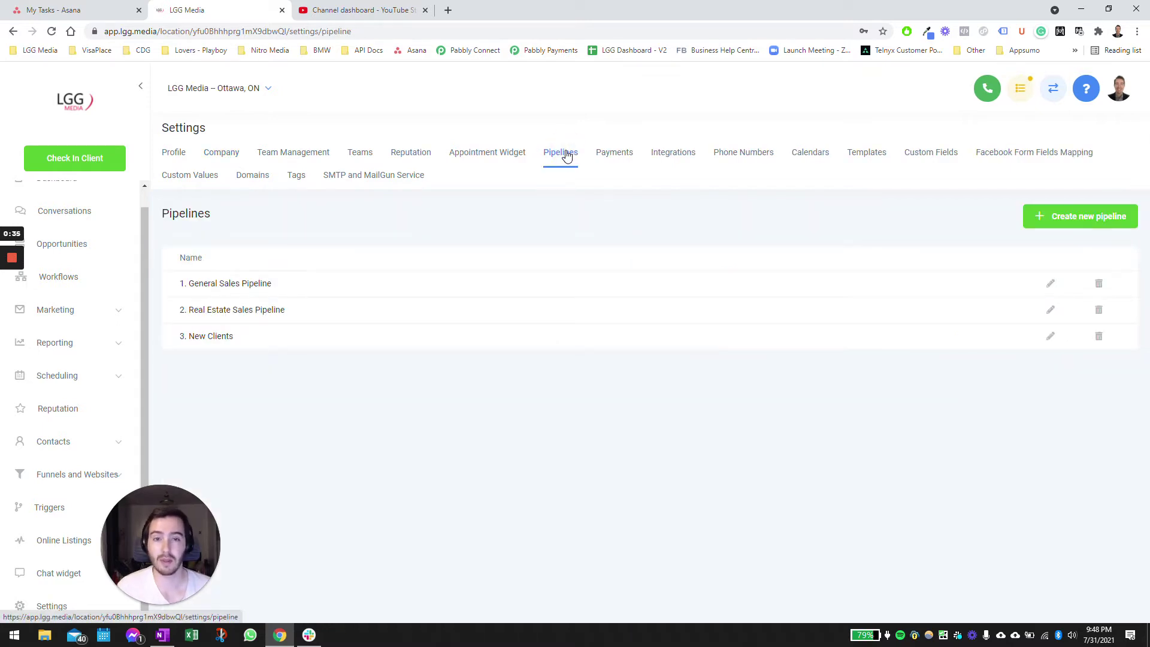
pyautogui.click(1083, 217)
pyautogui.click(440, 165)
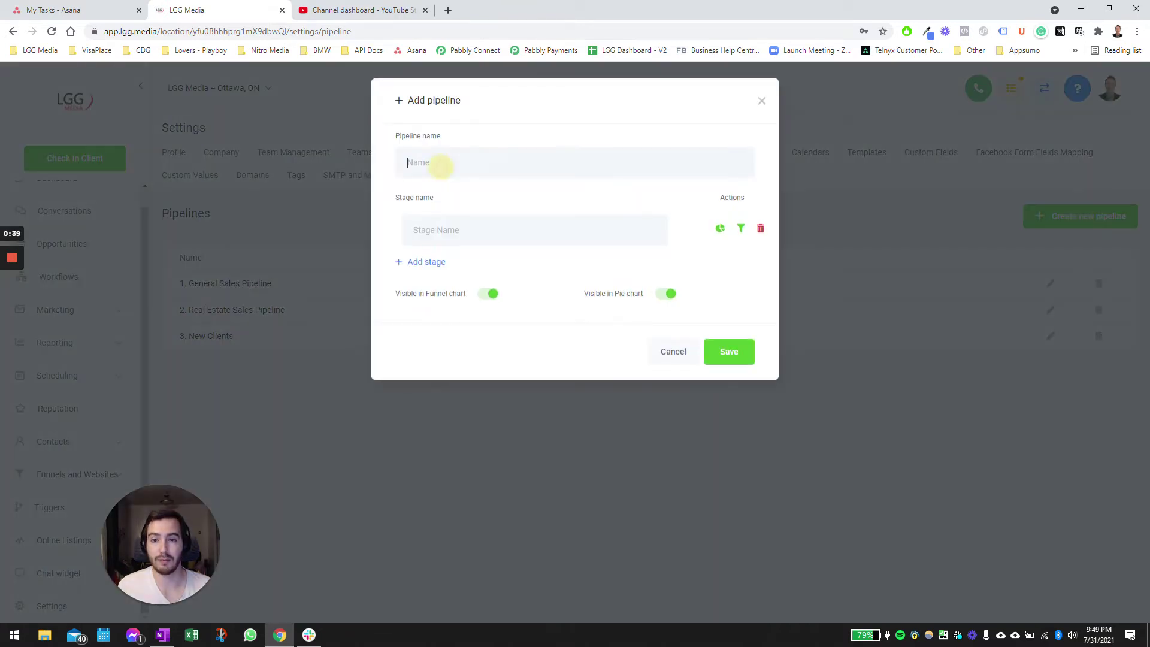
pyautogui.write('D')
pyautogui.press('BackSpace')
pyautogui.write('Demo Pipeline')
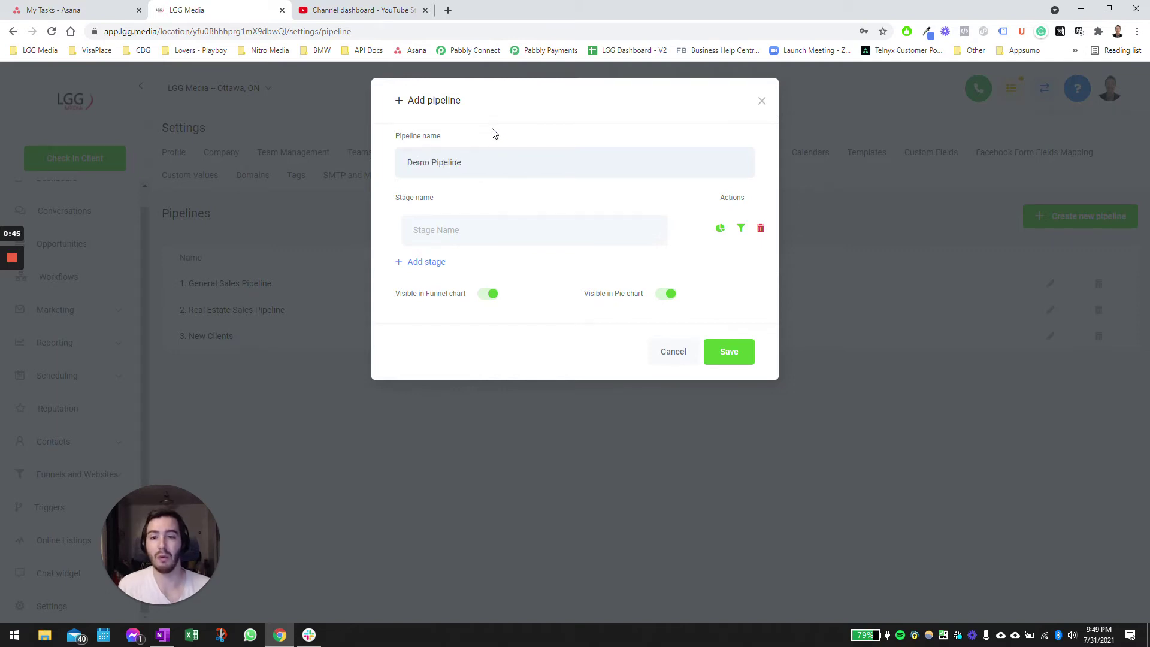
pyautogui.click(419, 267)
# - Add stages until Demo Pipeline has five empty stage slots
pyautogui.click(434, 301)
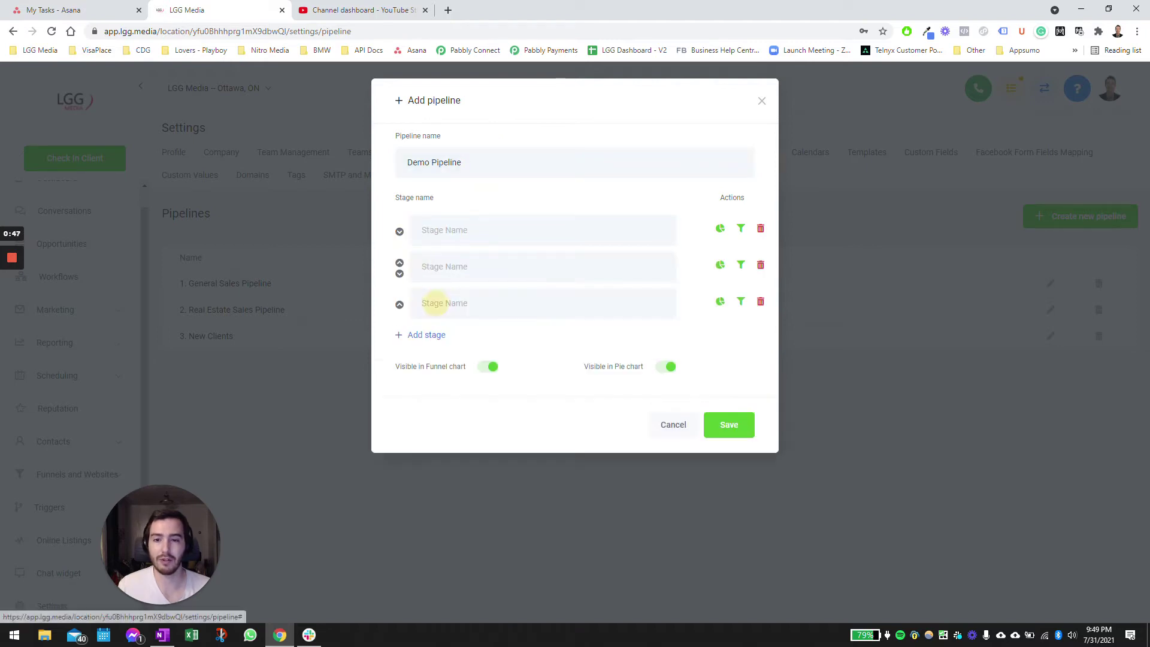
pyautogui.click(431, 337)
pyautogui.click(440, 378)
# - Name the stages New Leads, Appointment Scheduled, Appointment Completed, Contract Sent, Signed Service Level Agreement and save
pyautogui.click(476, 229)
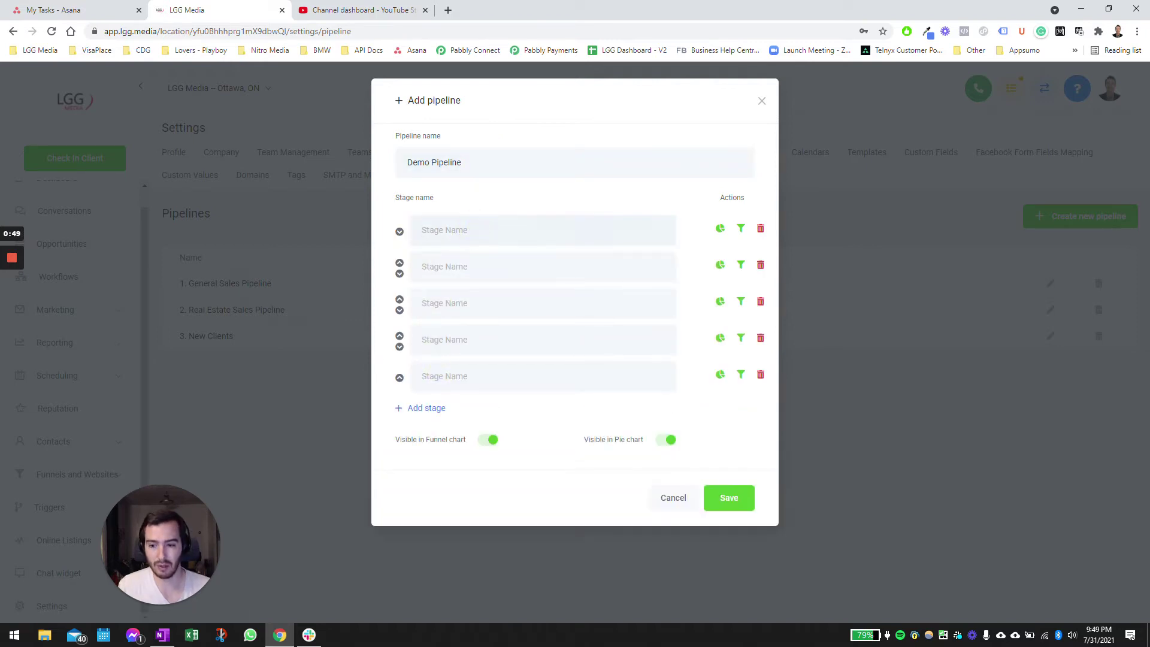
pyautogui.write('New Leads')
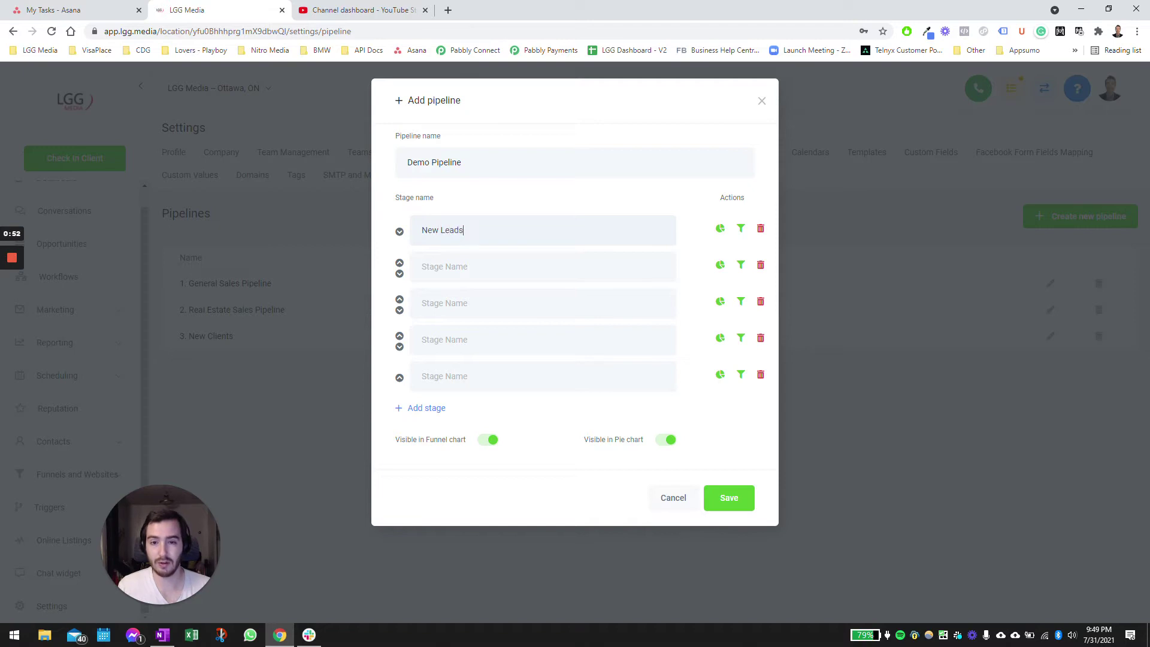
pyautogui.press('Tab')
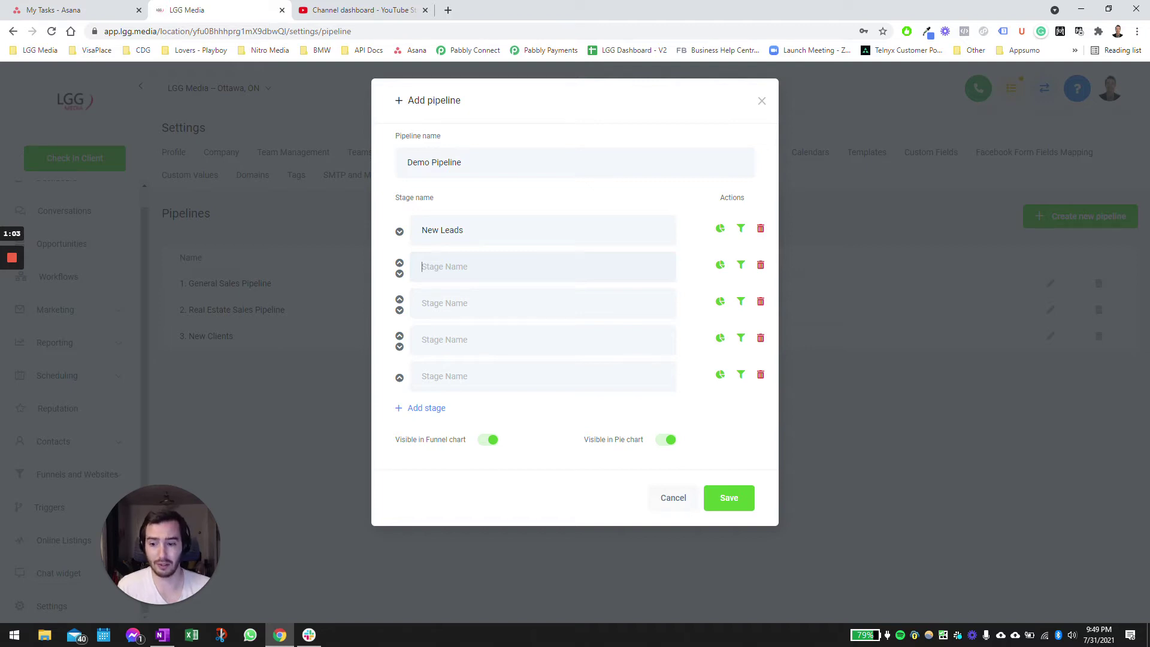
pyautogui.write('App')
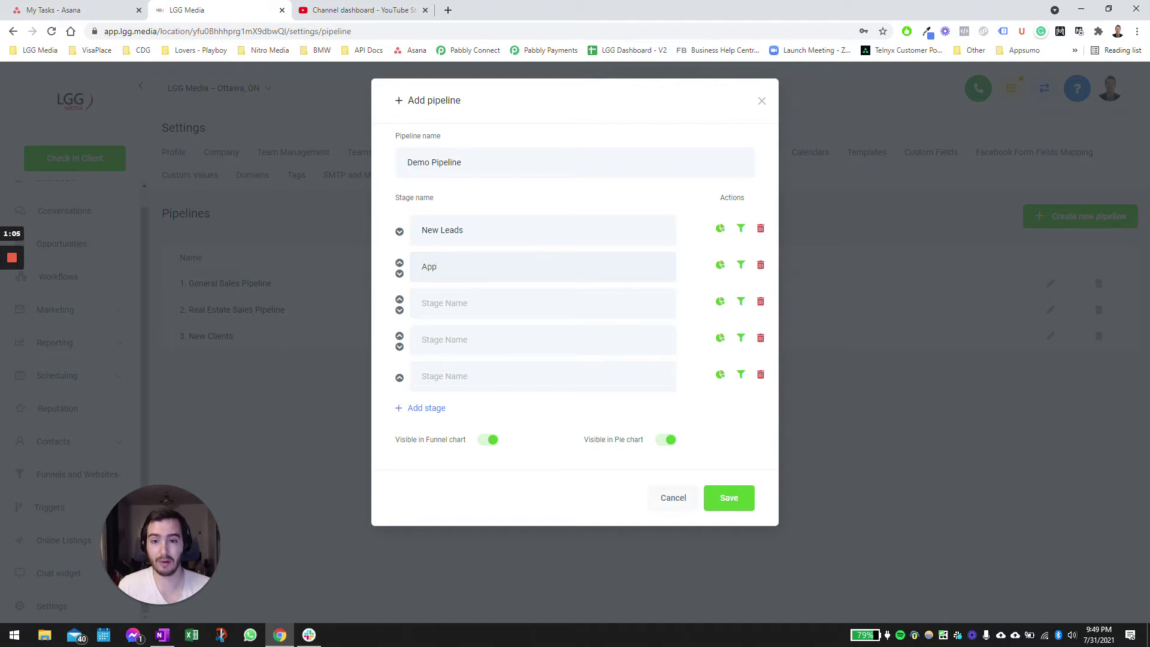
pyautogui.write('ointment Schedu')
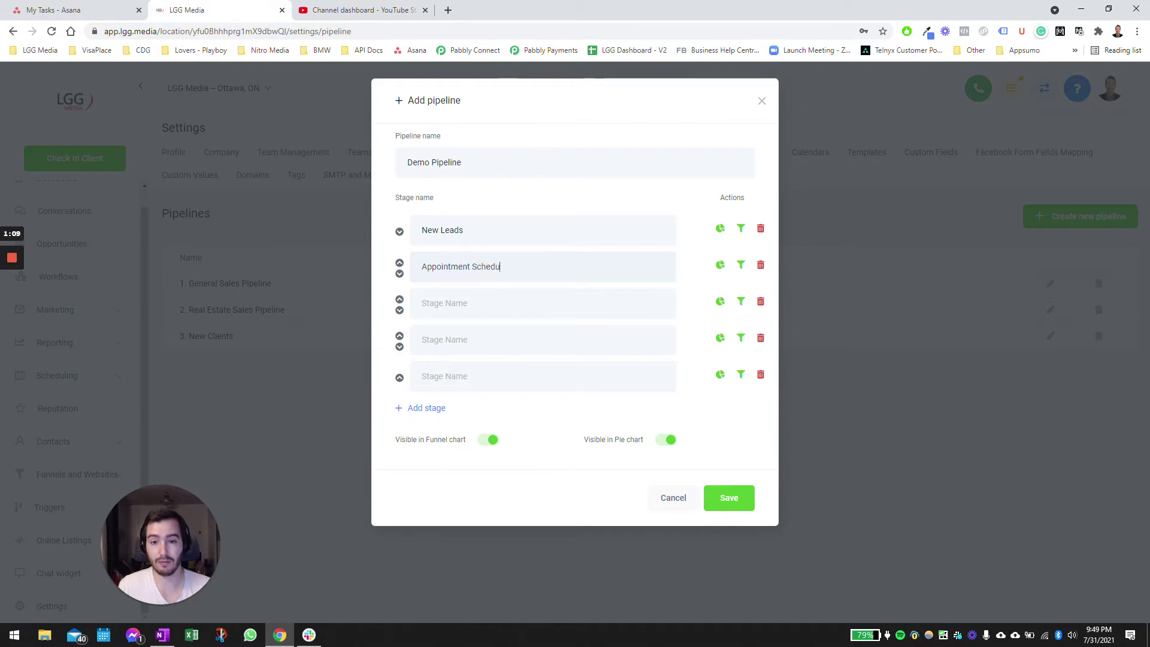
pyautogui.write('led')
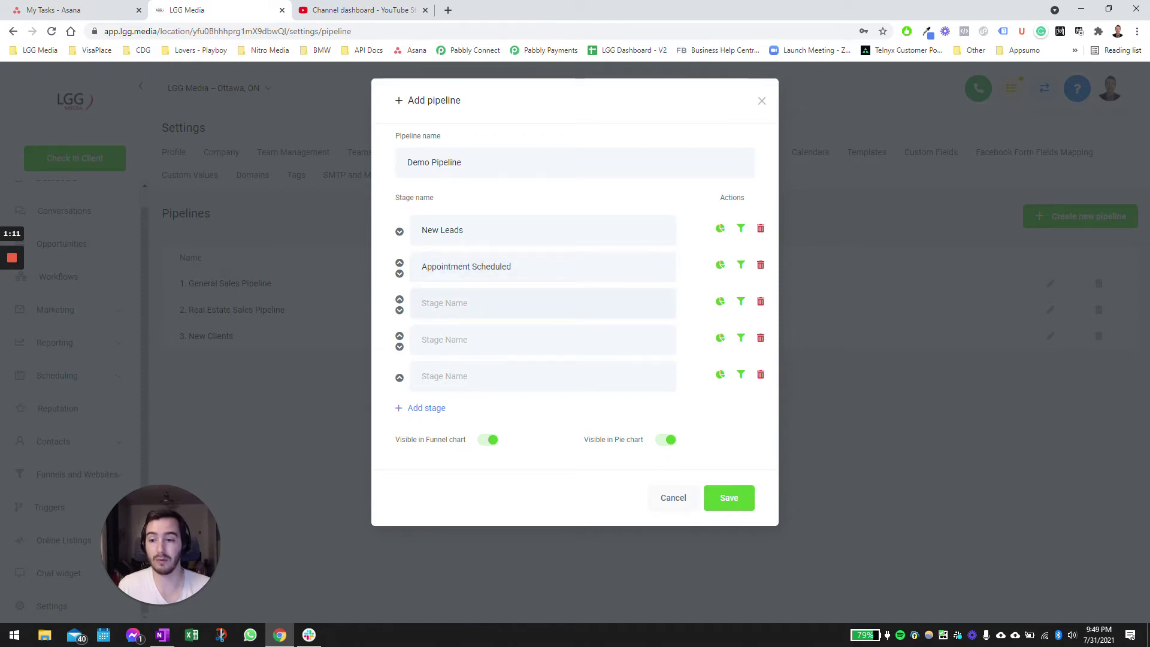
pyautogui.press('Tab')
pyautogui.write('A')
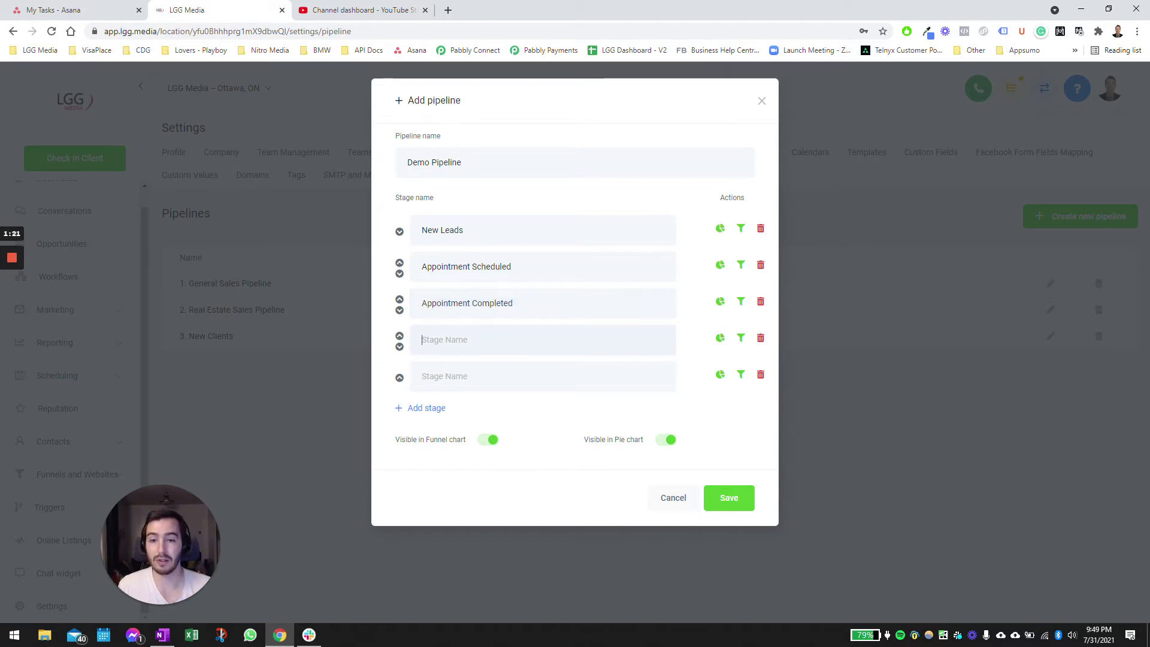
pyautogui.press('Tab')
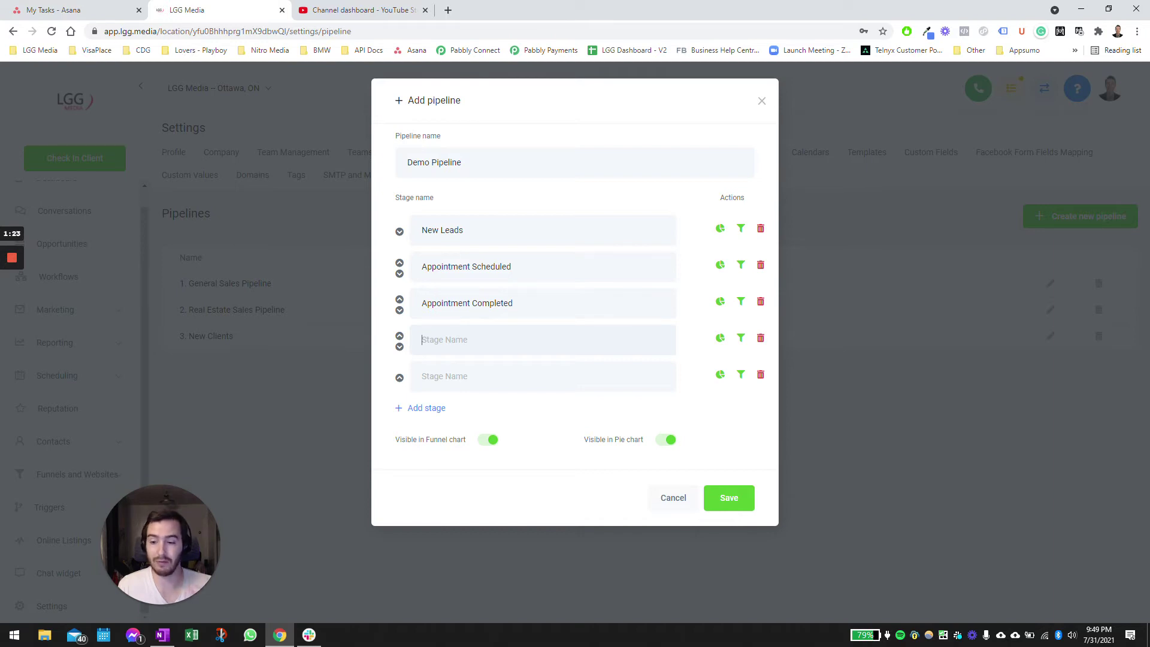
pyautogui.write('Contract Sent')
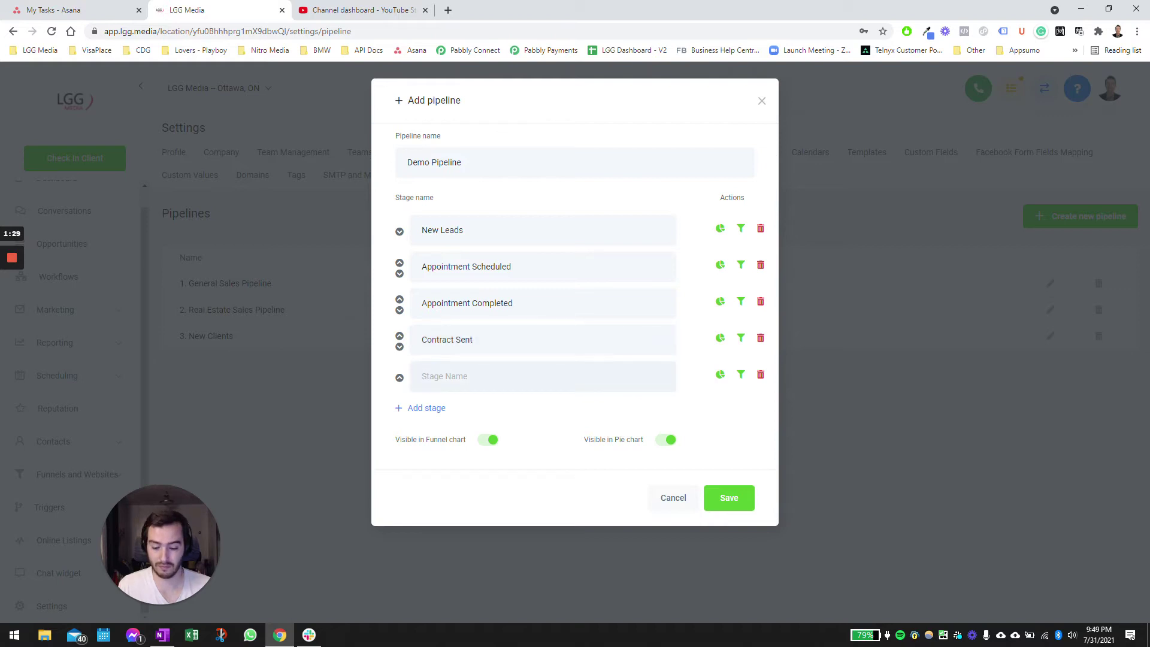
pyautogui.write('Signed')
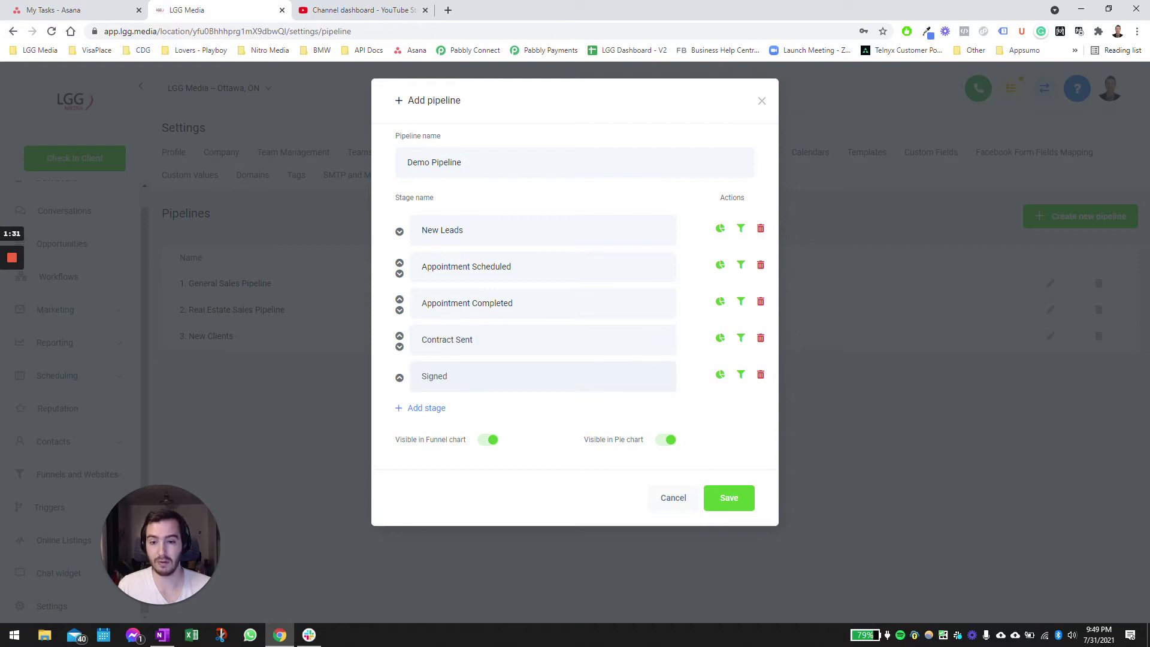
pyautogui.write('eme')
pyautogui.write('eve')
pyautogui.write('Agr')
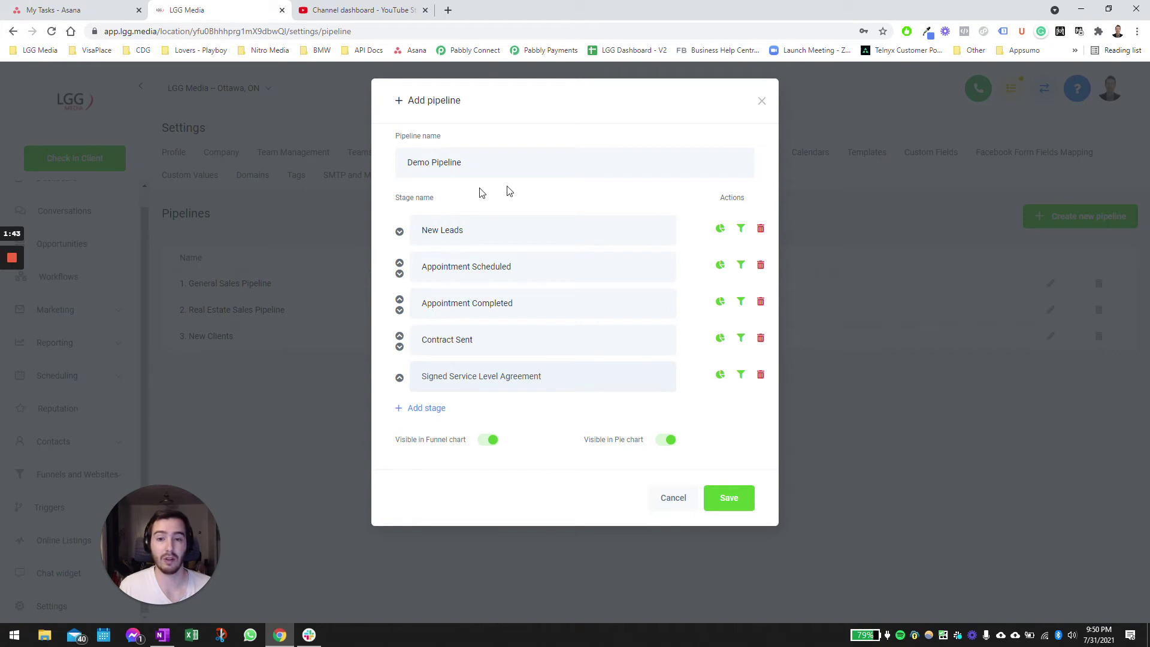
pyautogui.click(718, 501)
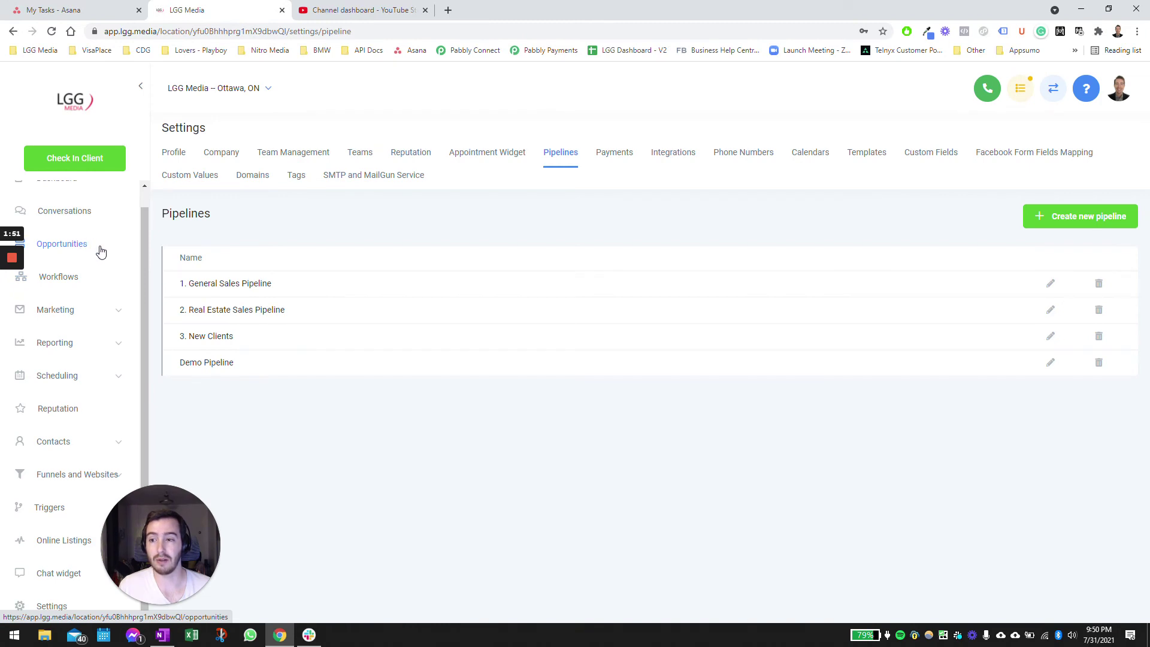
pyautogui.scroll(1, 97, 248)
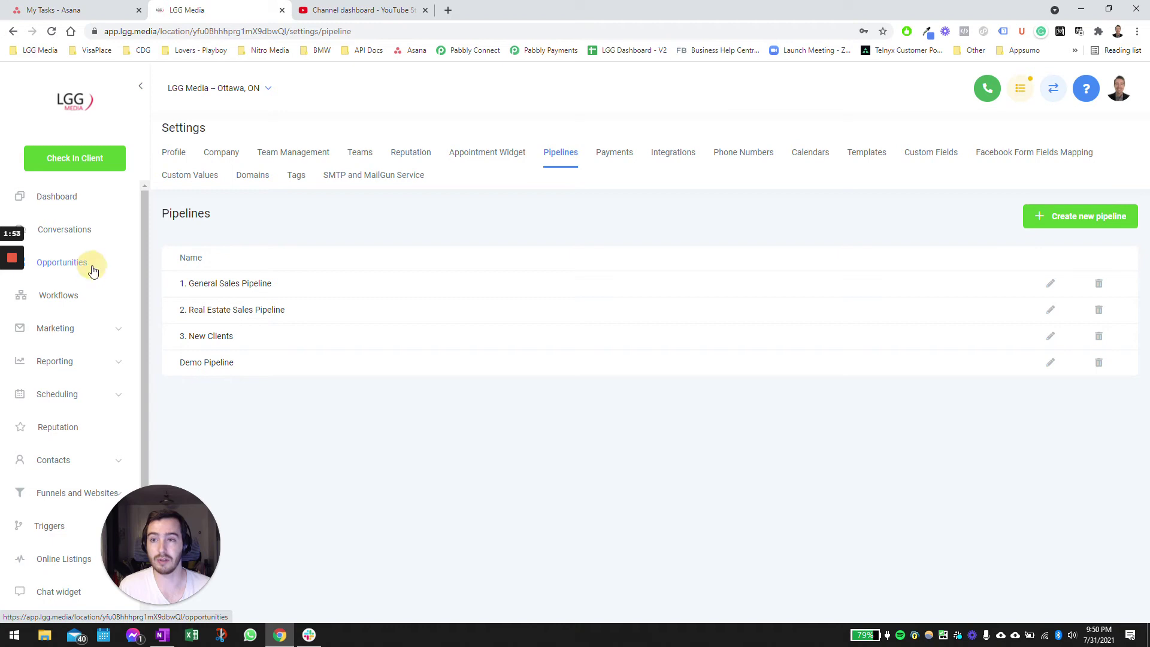
# - Show Demo Pipeline's five empty stages on the Opportunities board
pyautogui.click(93, 265)
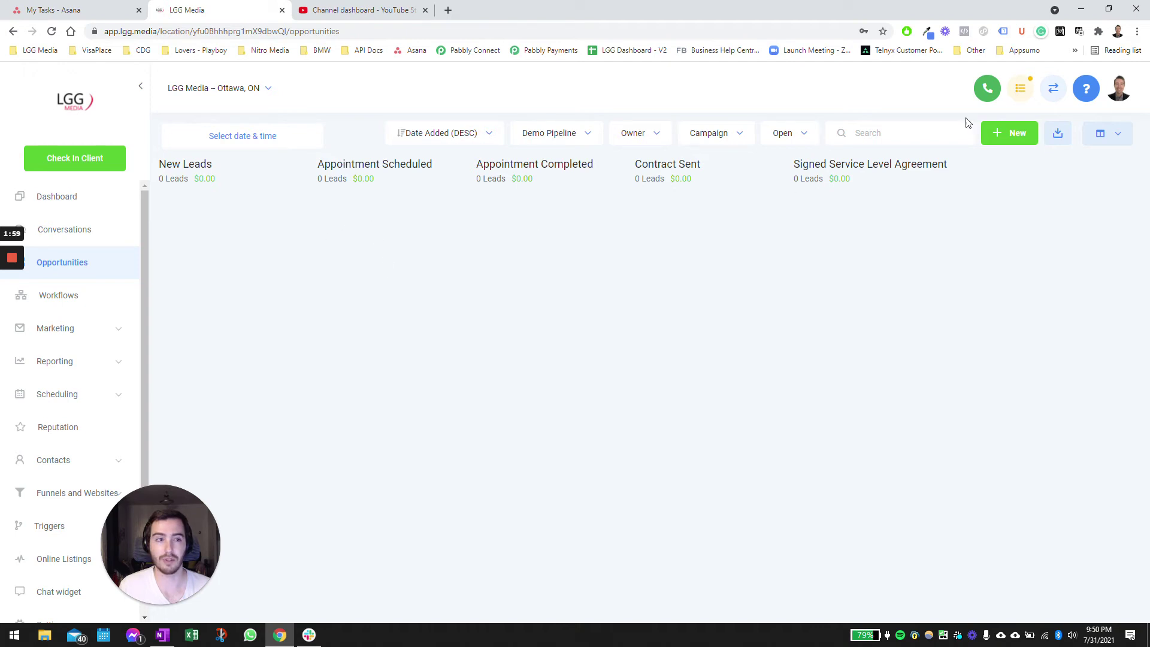
pyautogui.click(1015, 132)
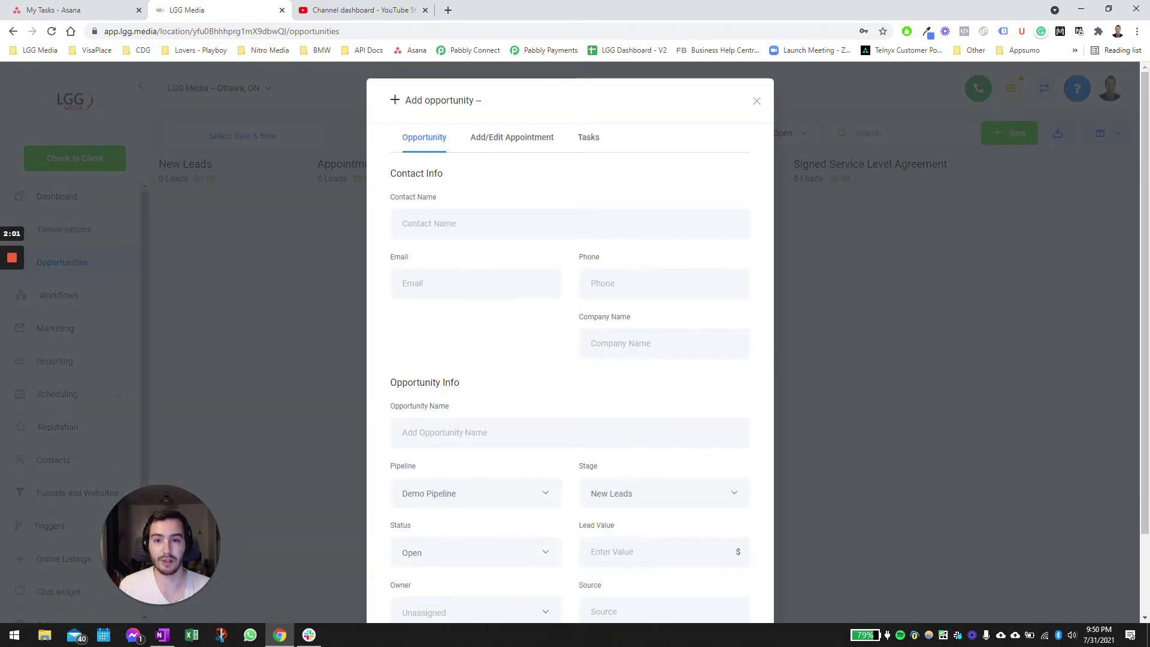
pyautogui.scroll(-1, 494, 144)
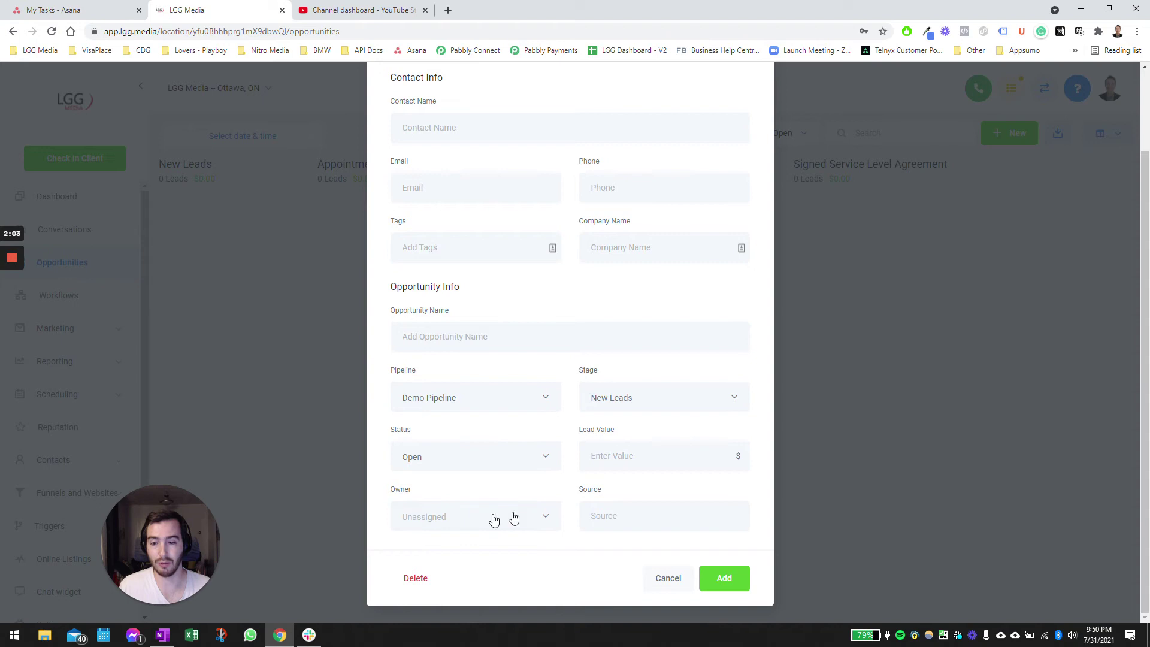
pyautogui.scroll(2, 584, 372)
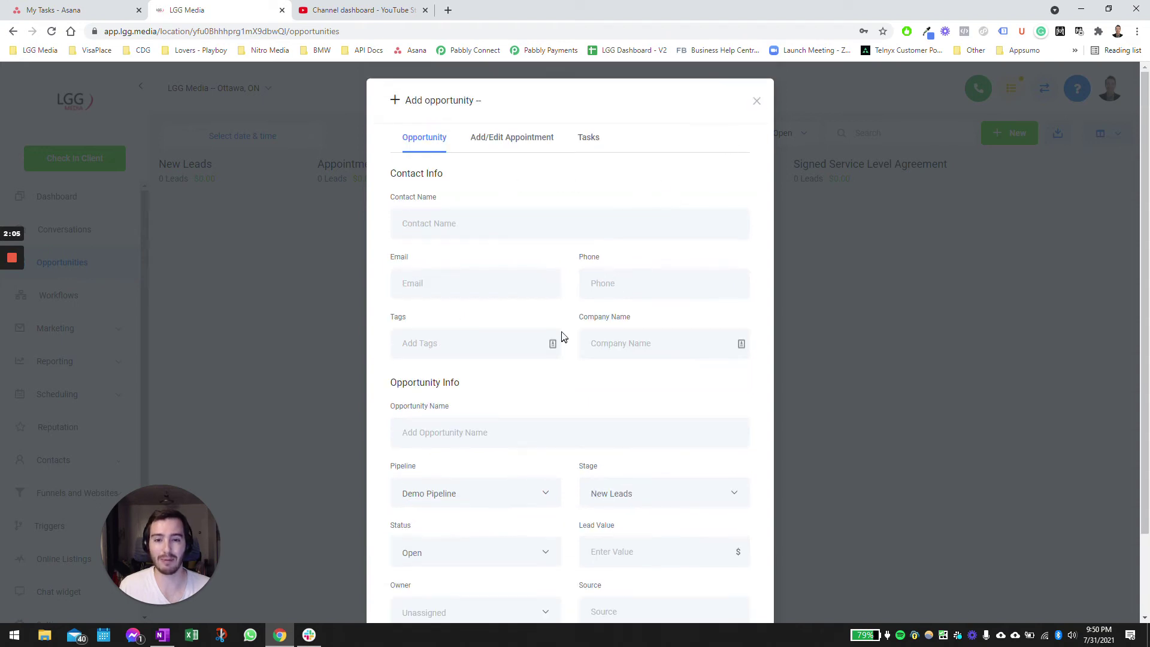
pyautogui.click(453, 194)
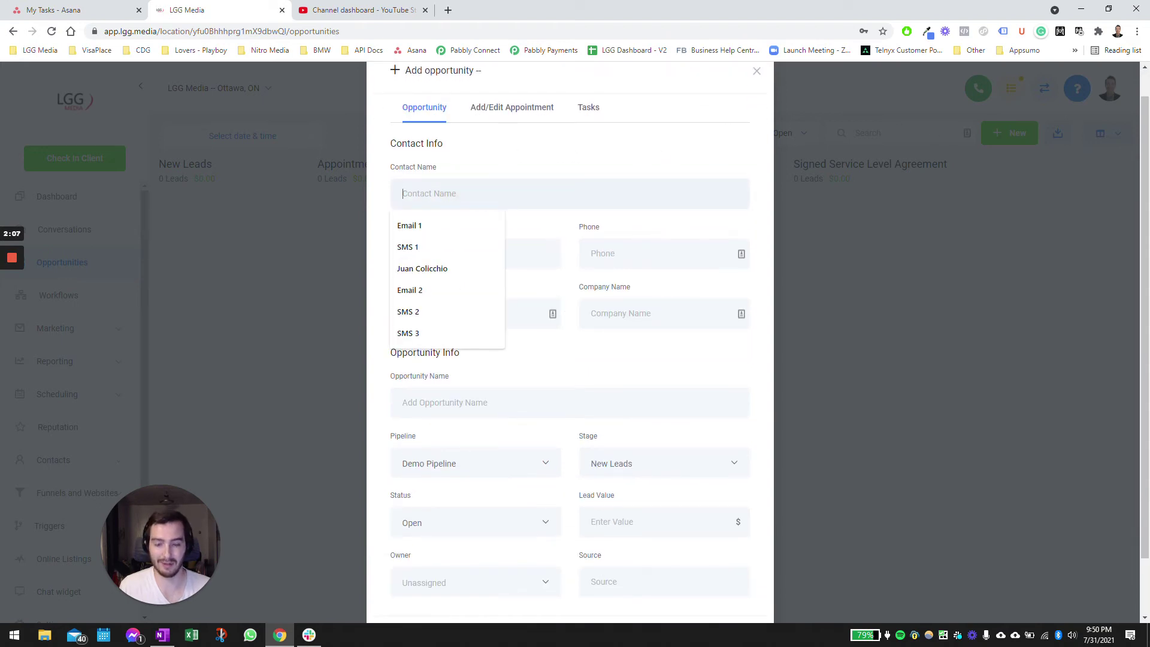
pyautogui.write('juan')
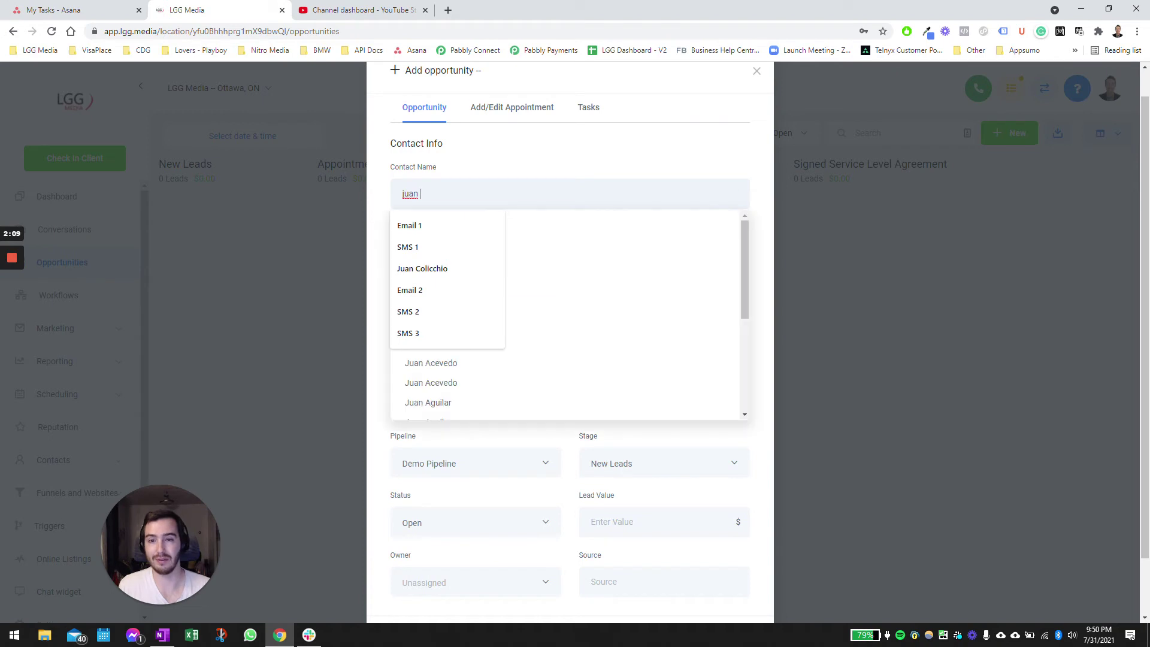
pyautogui.click(534, 171)
pyautogui.click(756, 73)
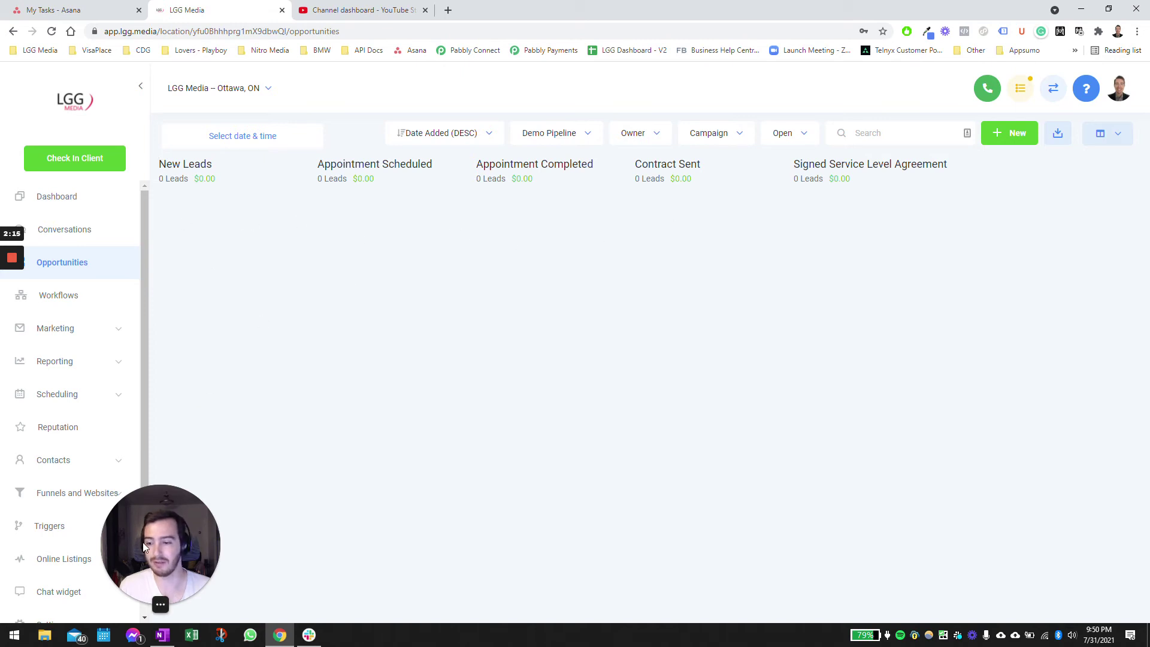
pyautogui.moveTo(148, 544); pyautogui.dragTo(175, 544)
pyautogui.scroll(-1, 45, 557)
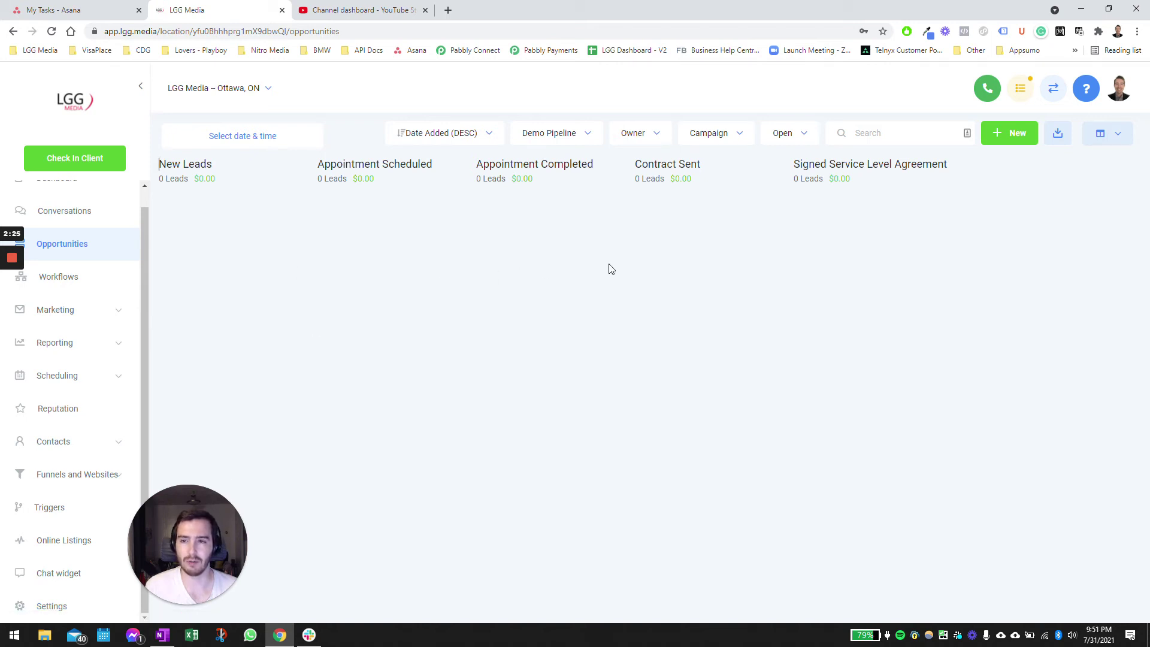
# - Return to Settings › Pipelines and open Demo Pipeline for editing
pyautogui.click(52, 607)
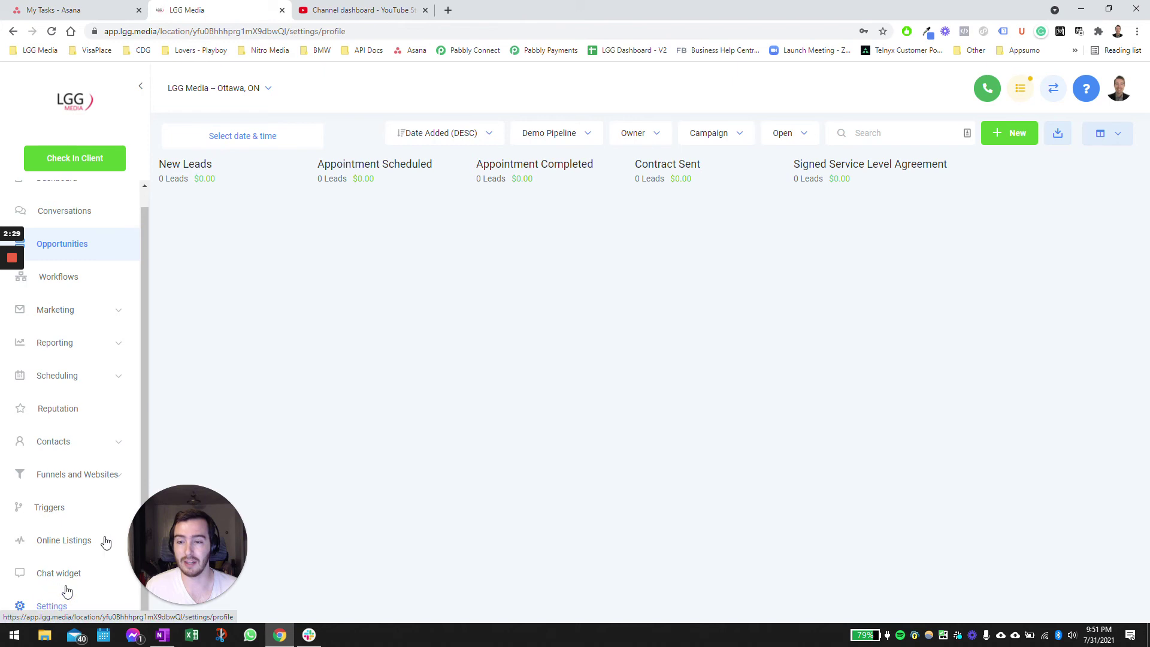
pyautogui.click(563, 151)
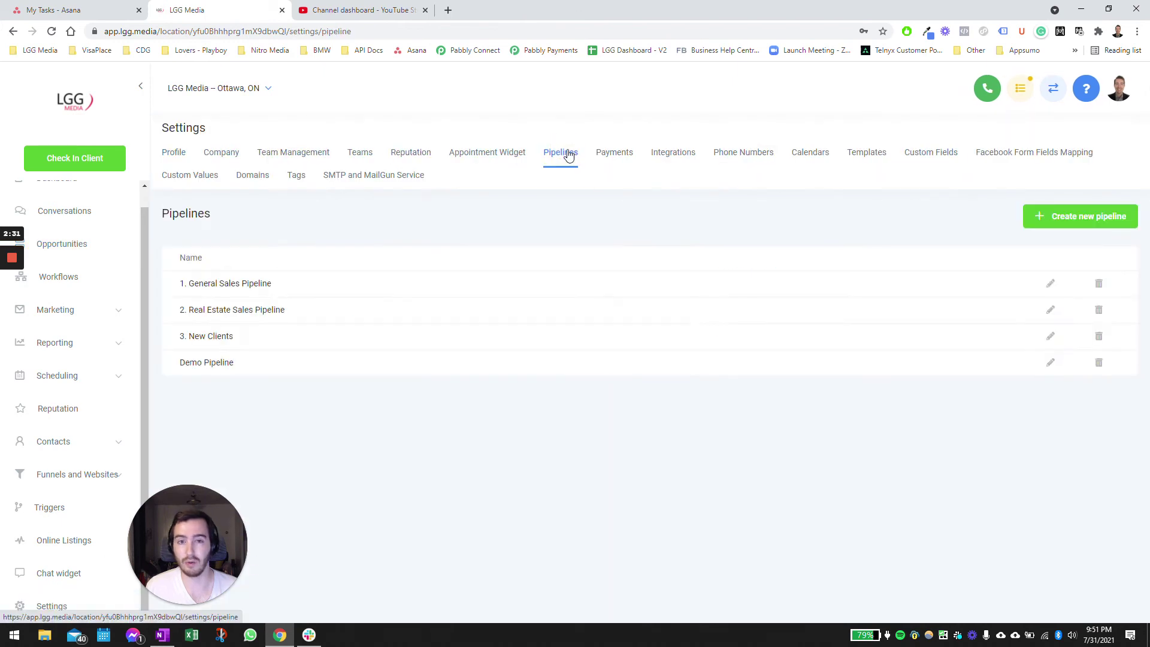
pyautogui.click(1049, 362)
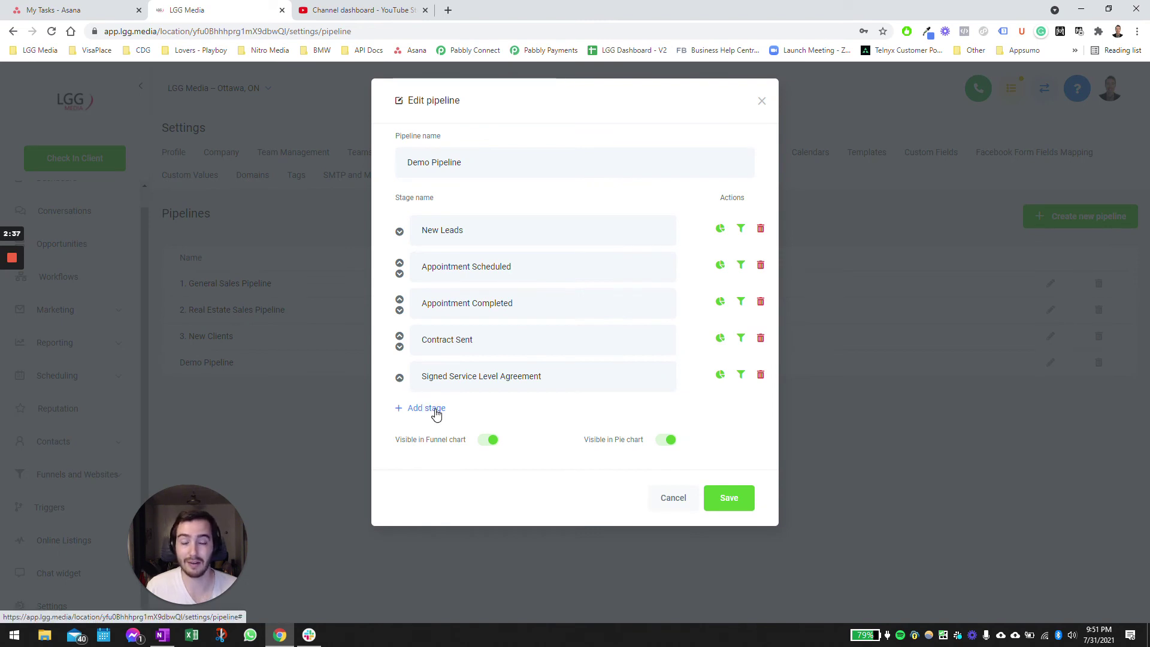
# - Add a sixth stage and name it 'Disqualifed', replacing 'Lost Client'
pyautogui.click(427, 409)
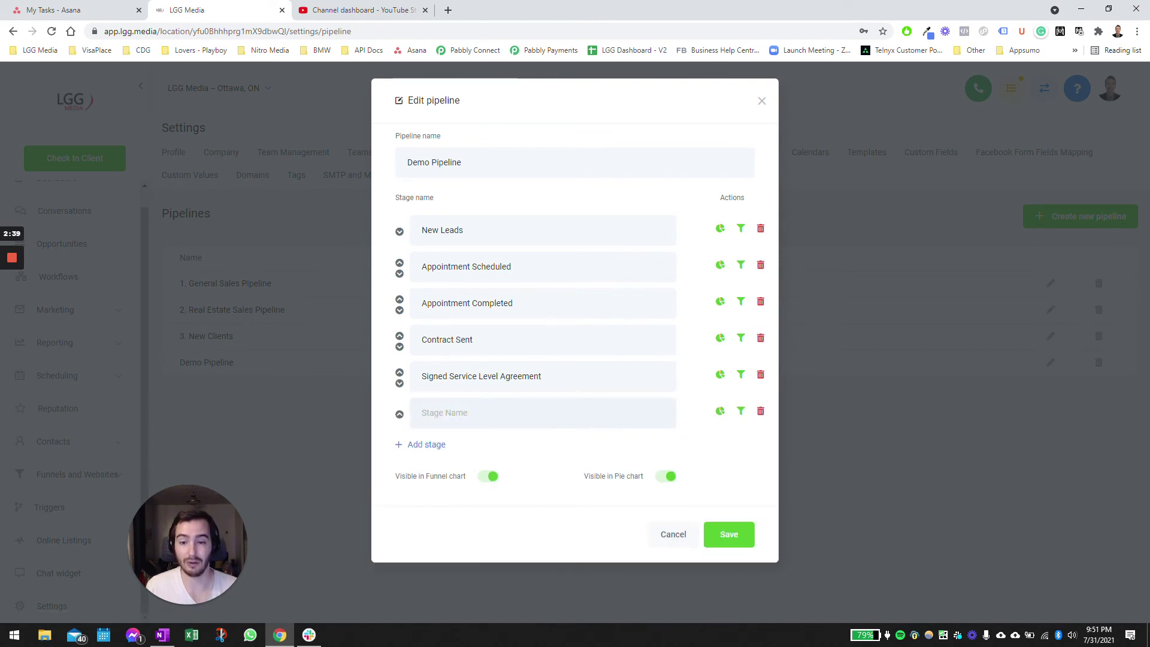
pyautogui.write('C')
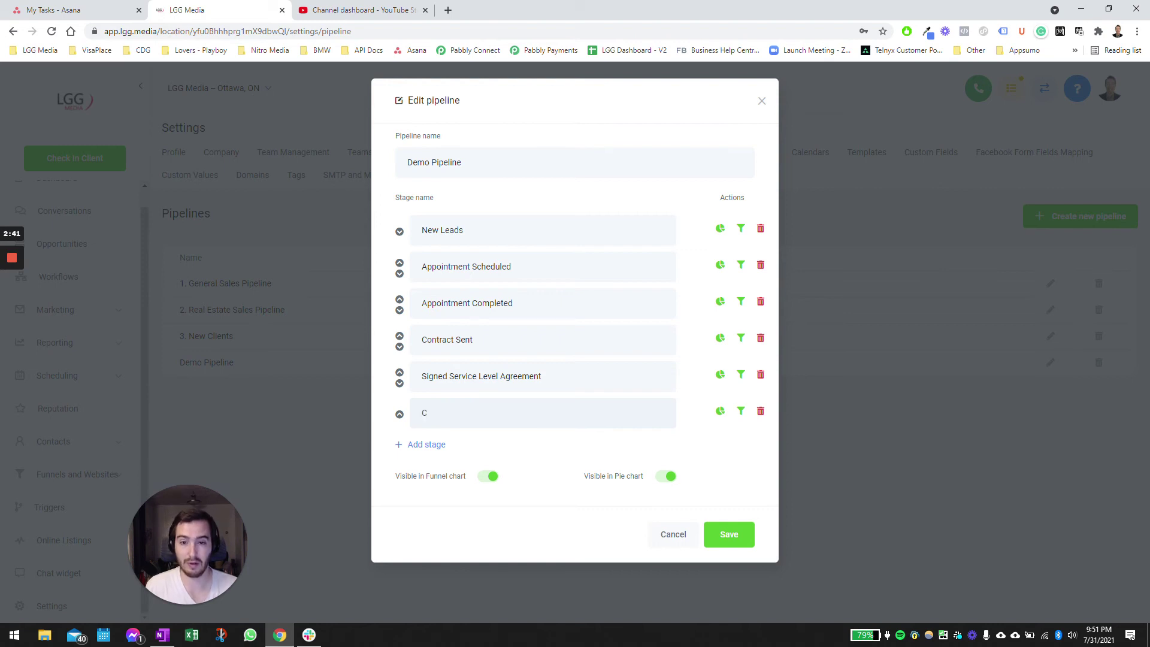
pyautogui.press('BackSpace')
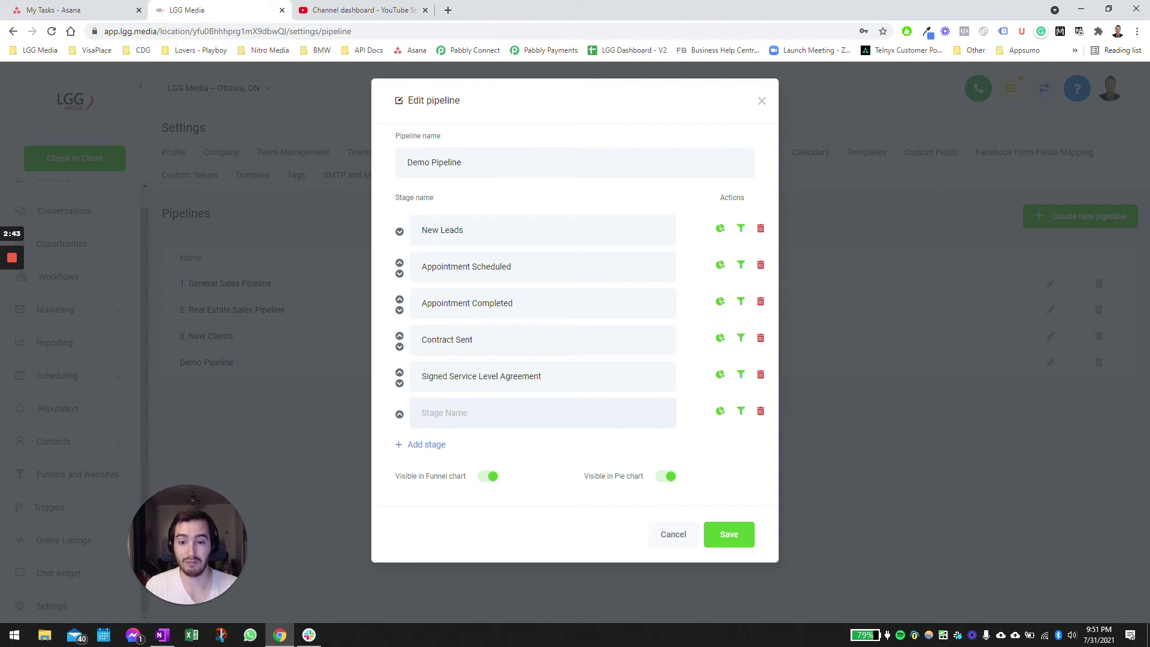
pyautogui.write('Lost Clie')
pyautogui.write('nt')
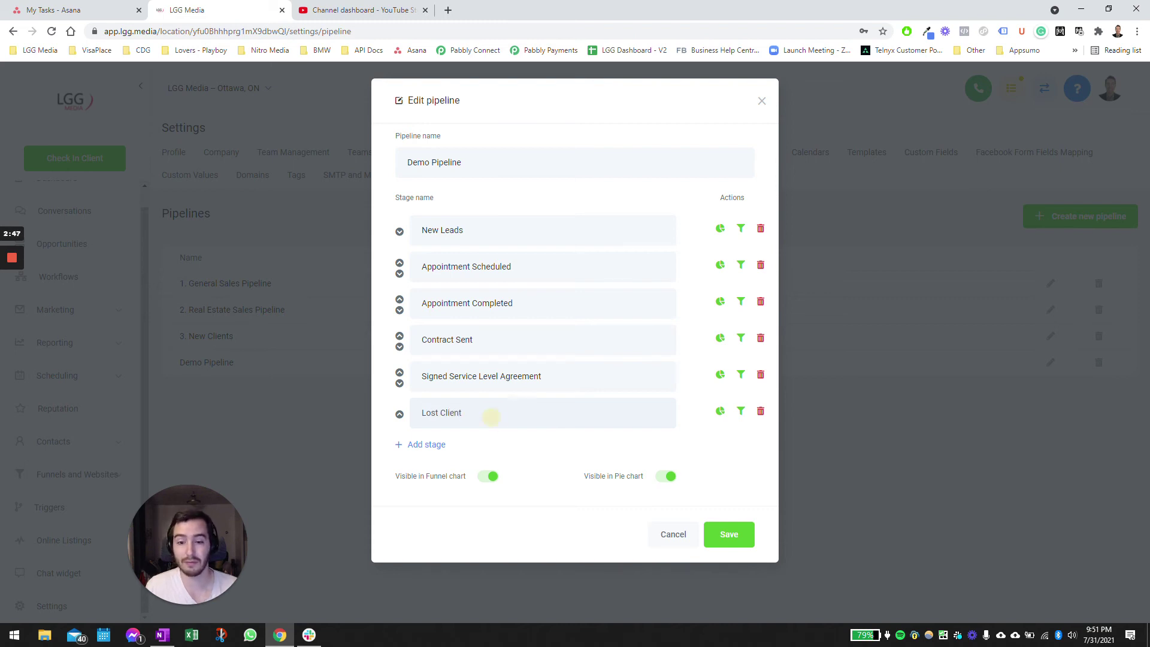
pyautogui.tripleClick(489, 416)
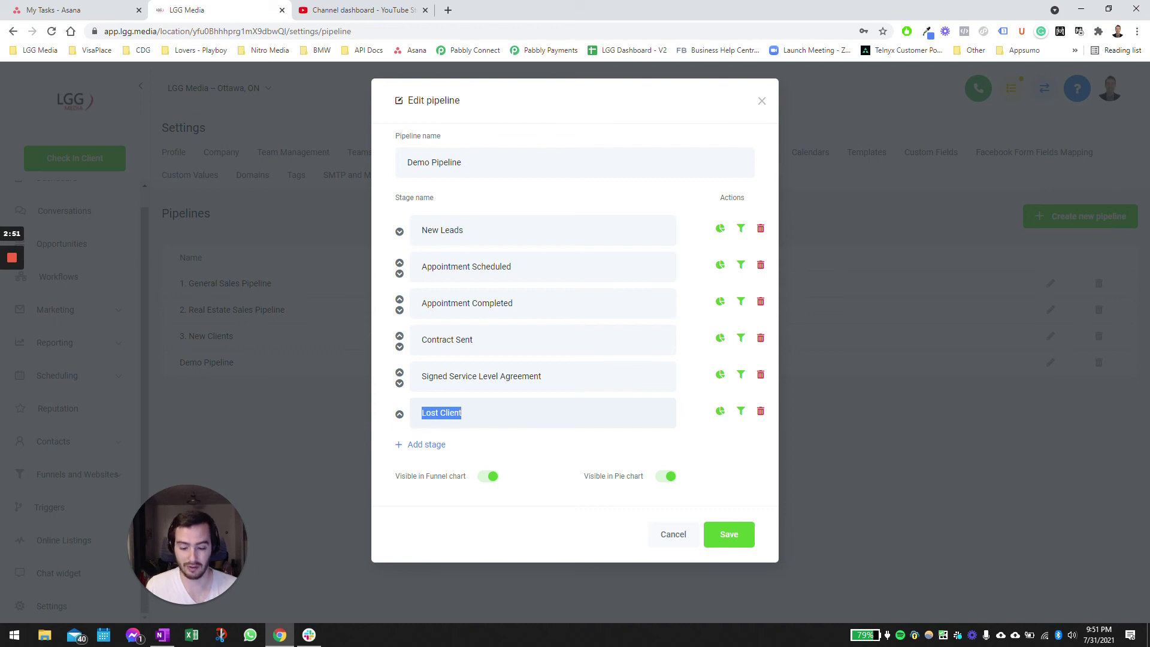
pyautogui.write('Disqualif')
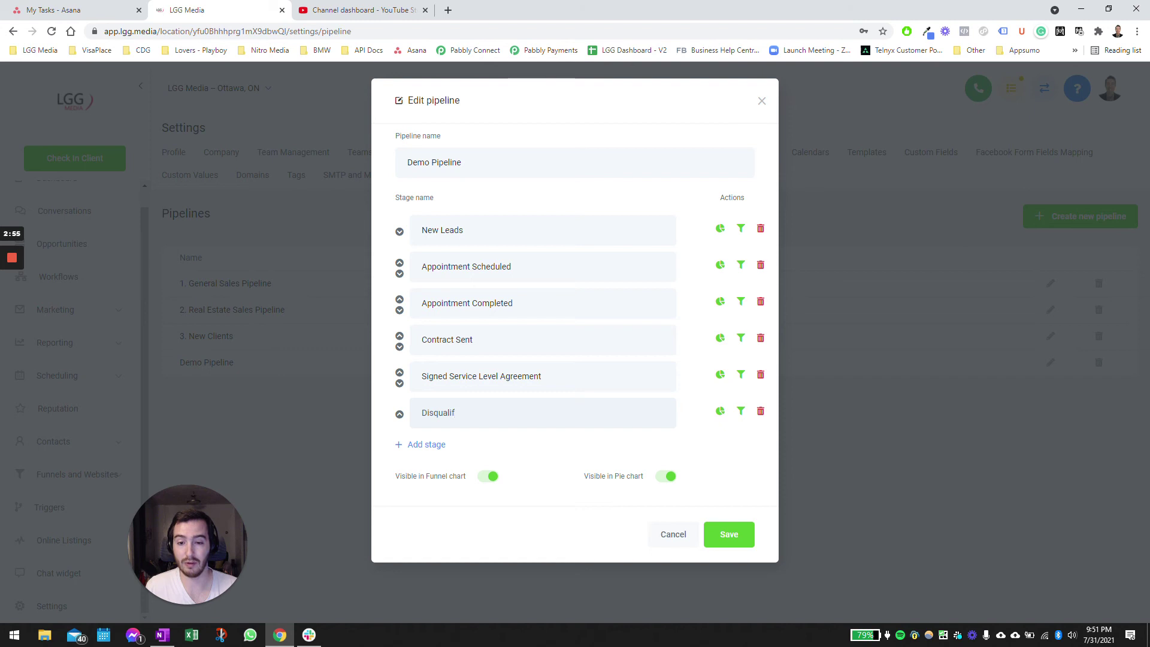
pyautogui.write('ed')
# - Move the Disqualifed stage up five places so it sits first, above New Leads
pyautogui.click(392, 413)
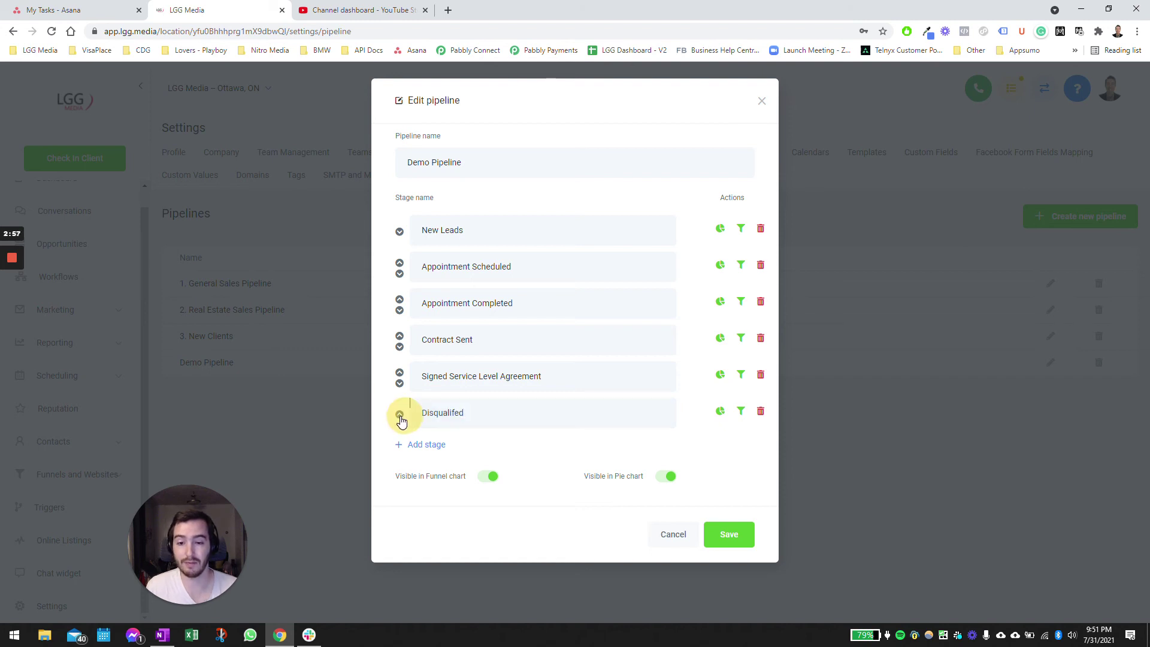
pyautogui.click(400, 415)
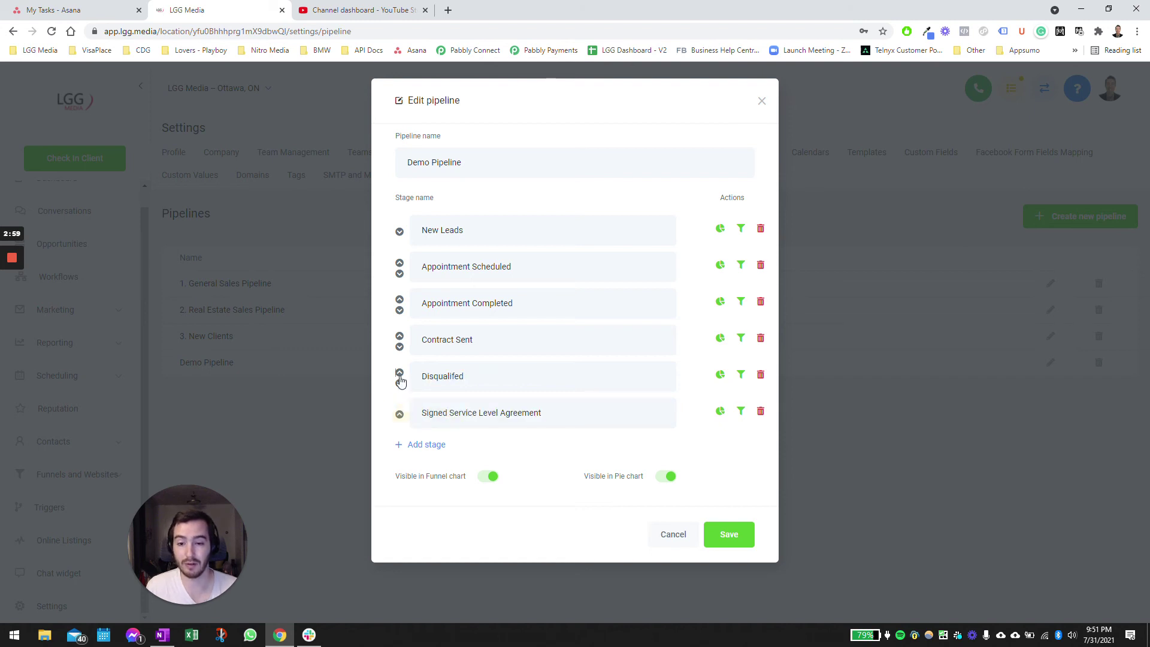
pyautogui.click(400, 372)
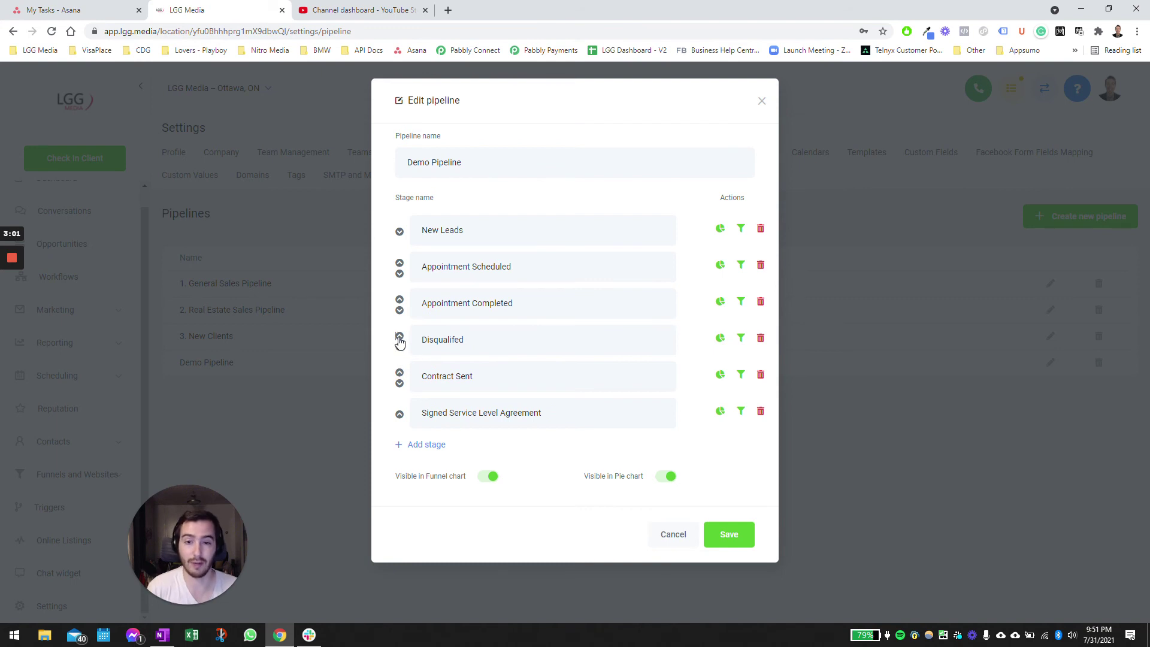
pyautogui.click(400, 337)
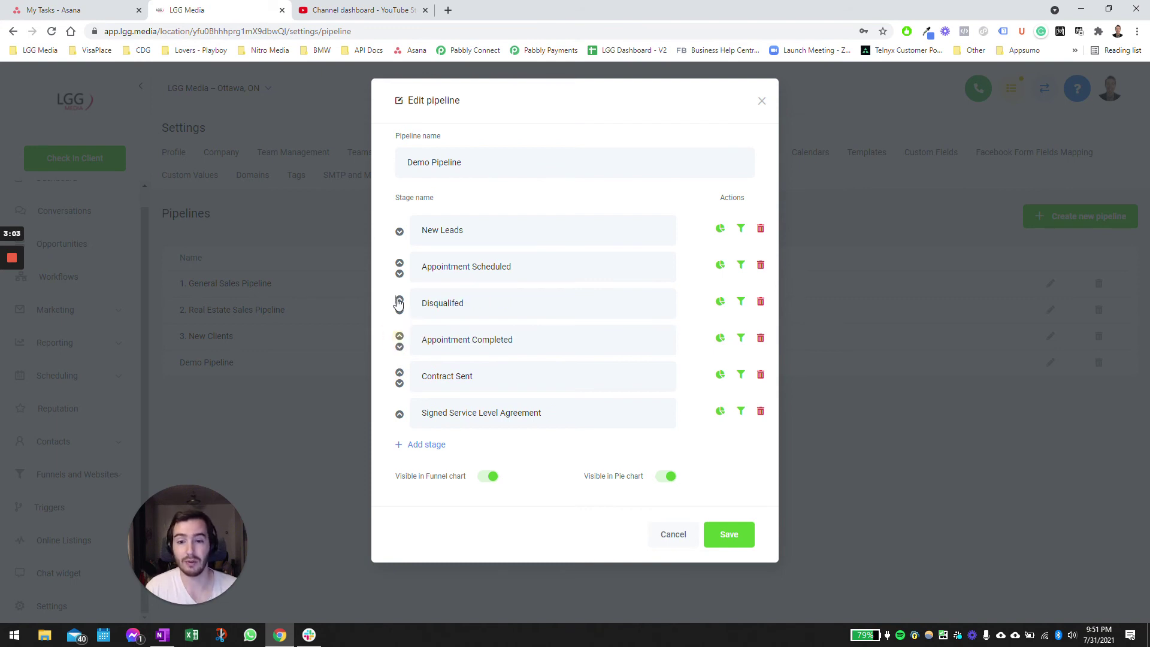
pyautogui.click(400, 300)
pyautogui.click(400, 263)
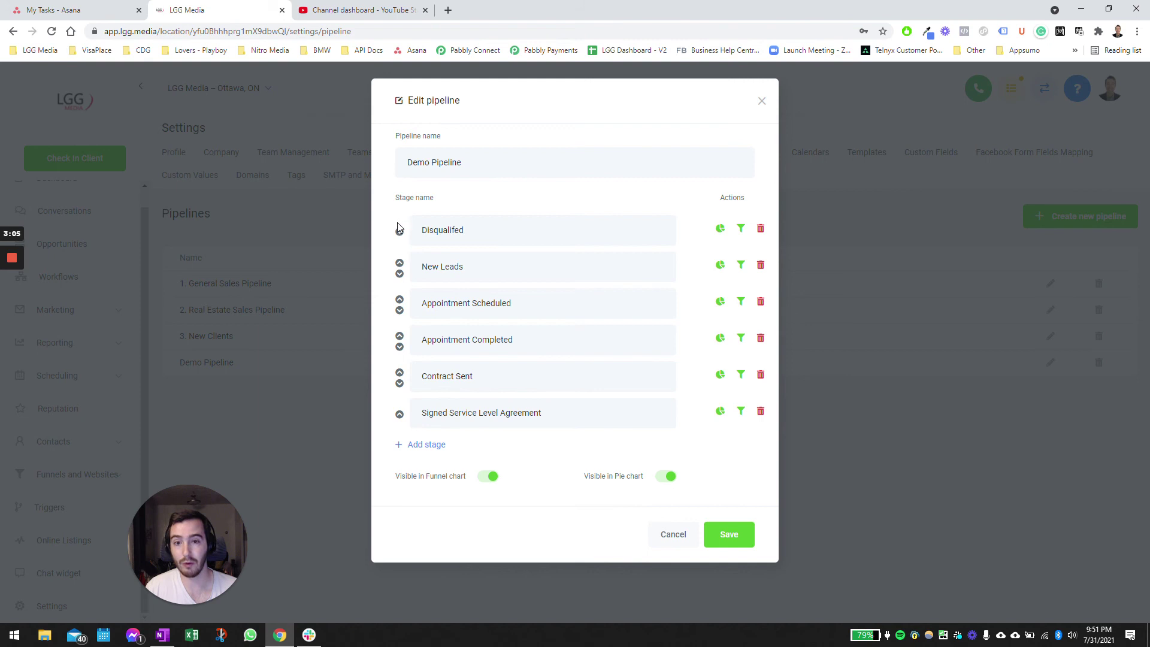